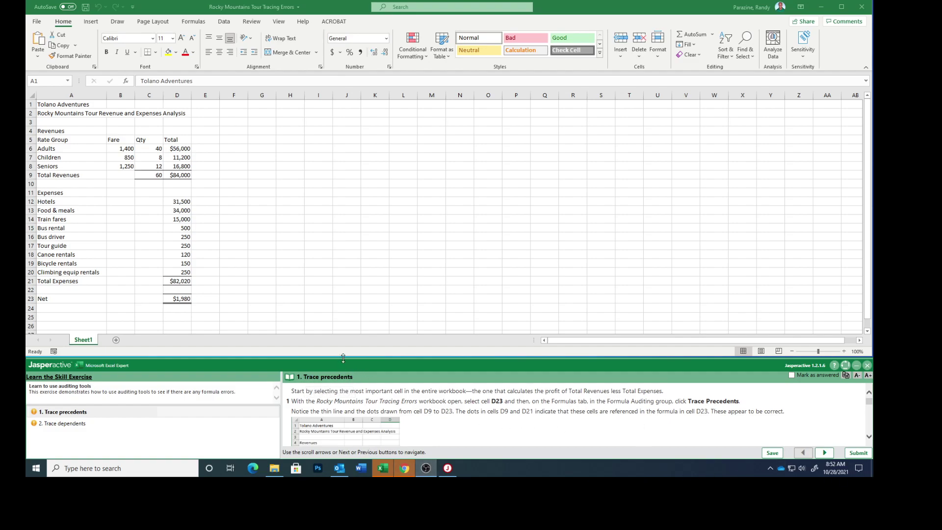
Trace the precedents of the Net formula in cell D23
left_click(179, 300)
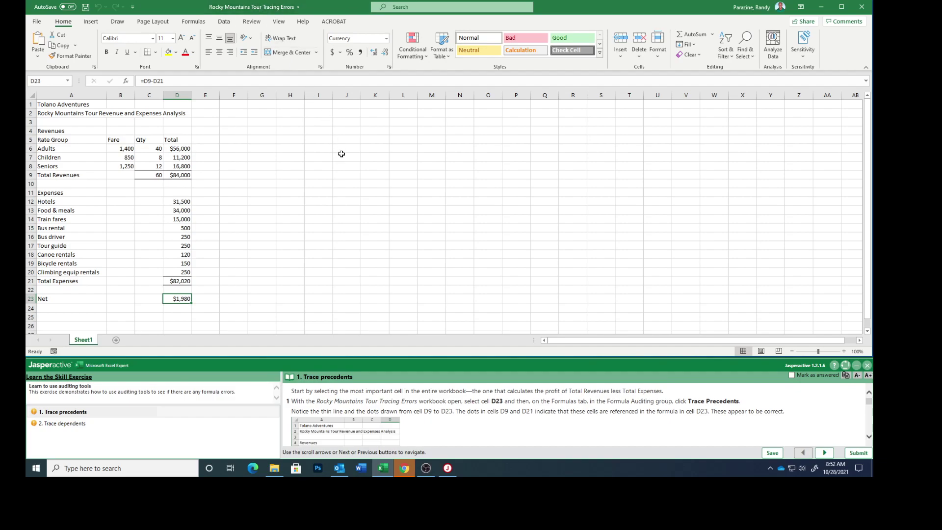
left_click(298, 8)
left_click(337, 5)
left_click(194, 24)
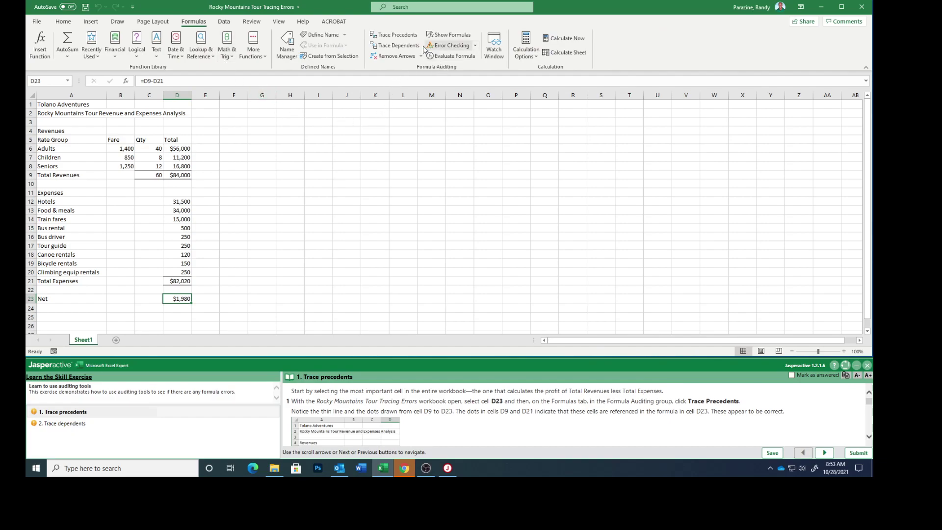
left_click(397, 36)
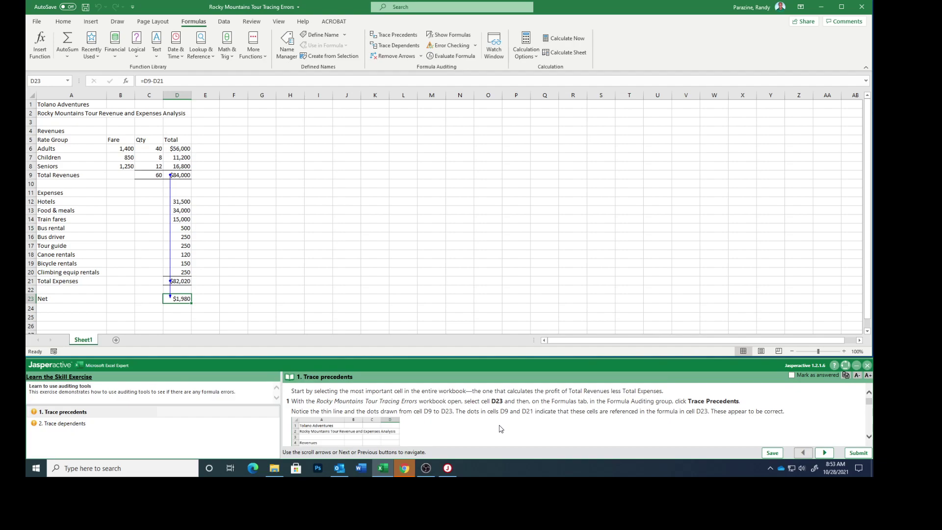
Extend the precedent trace from cell D23 by two more levels, down to the Fare and Qty cells
scroll(501, 430, "down", 1)
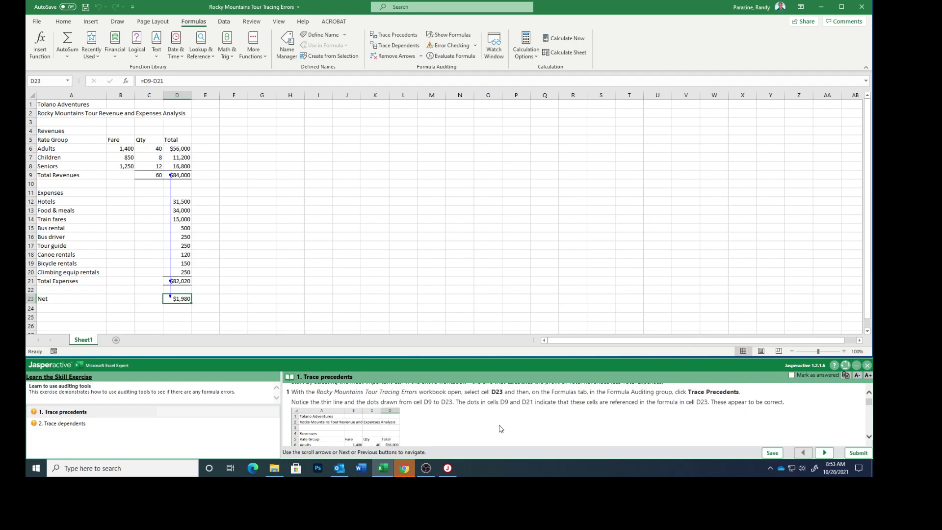
scroll(501, 429, "down", 5)
scroll(496, 426, "up", 1)
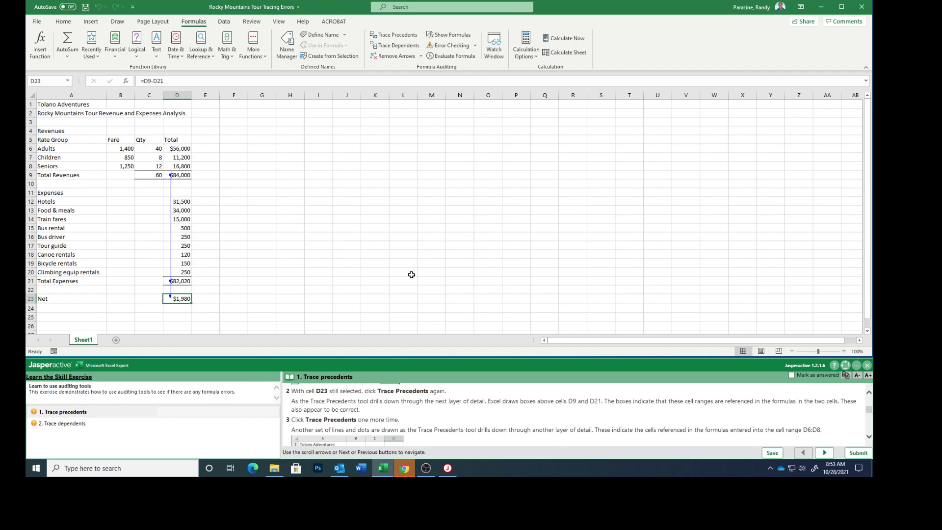
left_click(395, 39)
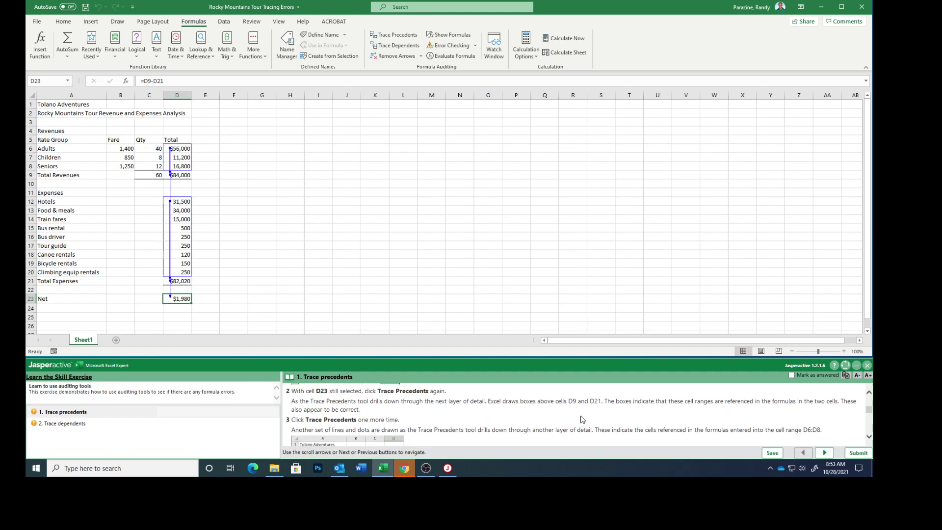
scroll(461, 426, "down", 1)
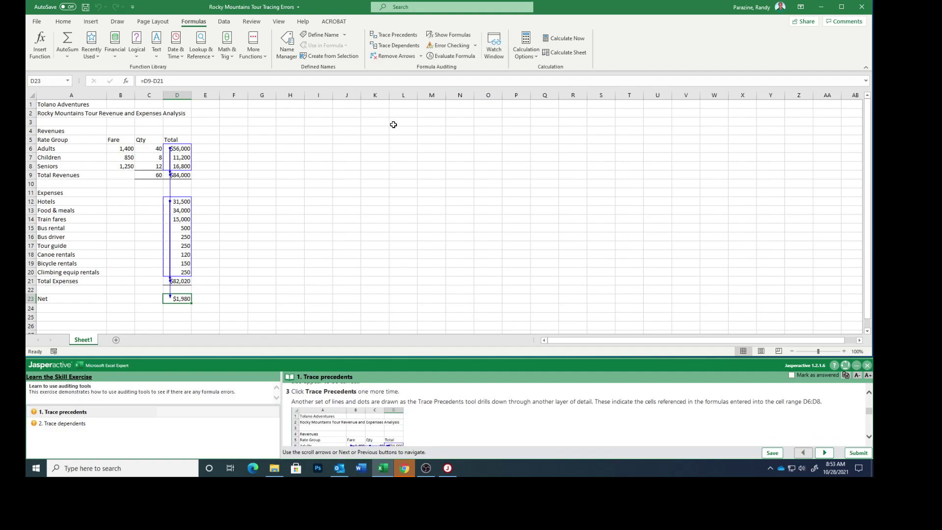
left_click(383, 39)
Correct the Children total formula in cell D7 to =B7*C7
scroll(483, 422, "down", 3)
scroll(482, 422, "down", 5)
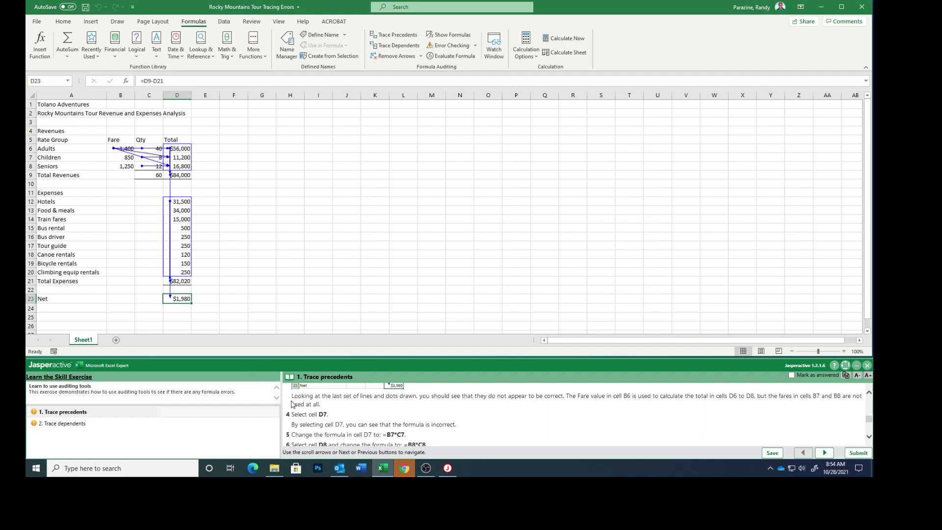
left_click(176, 158)
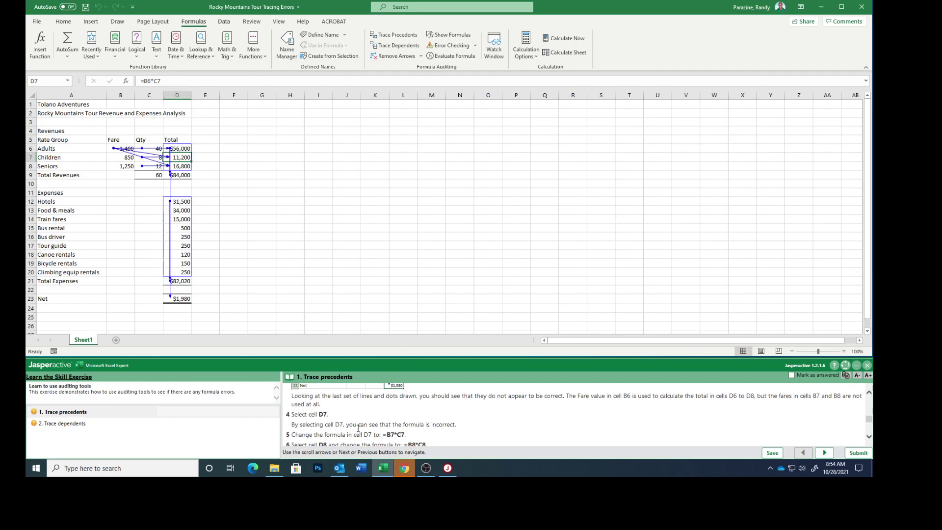
scroll(364, 428, "down", 2)
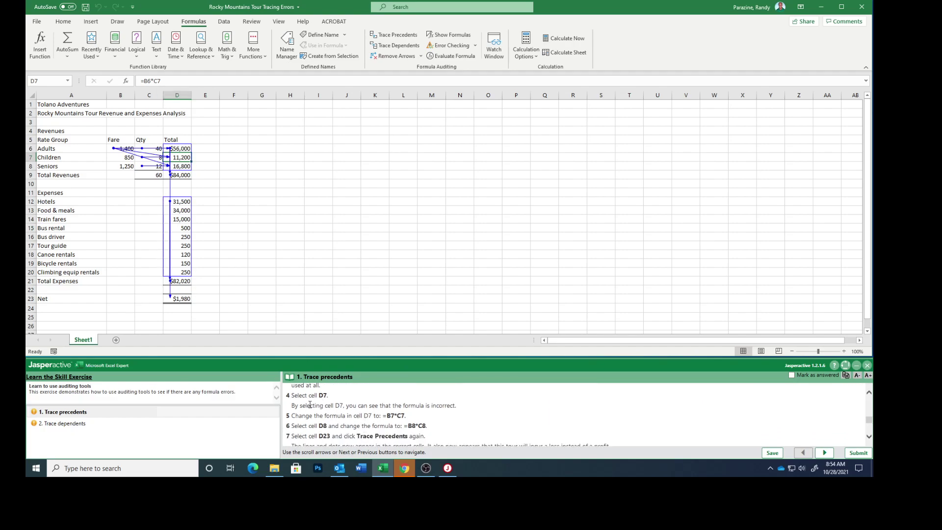
left_click(152, 81)
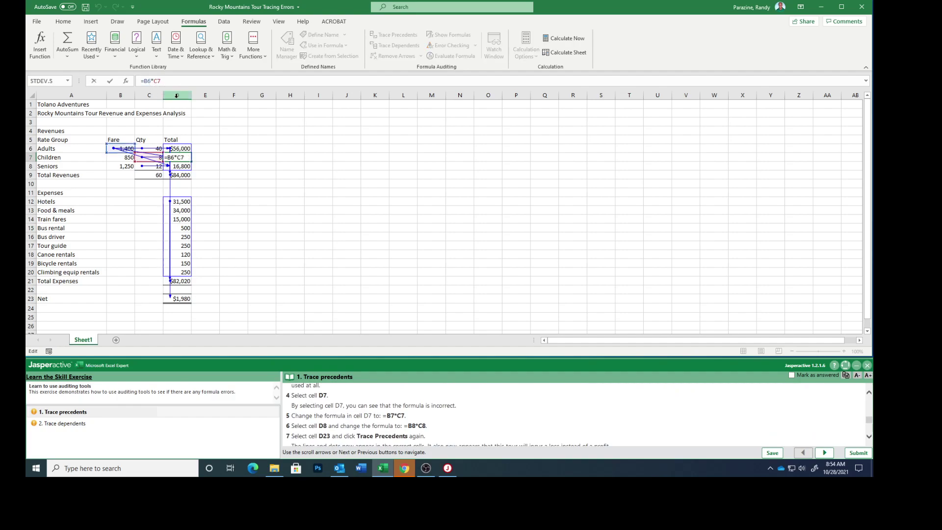
key("BackSpace")
type("7")
key("Return")
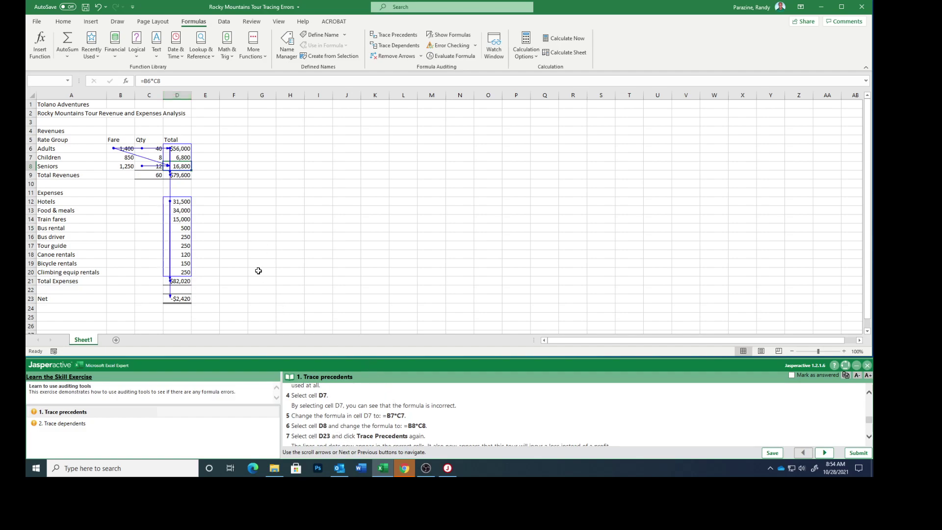
Correct the Seniors total formula in cell D8 to =B8*C8
left_click(177, 176)
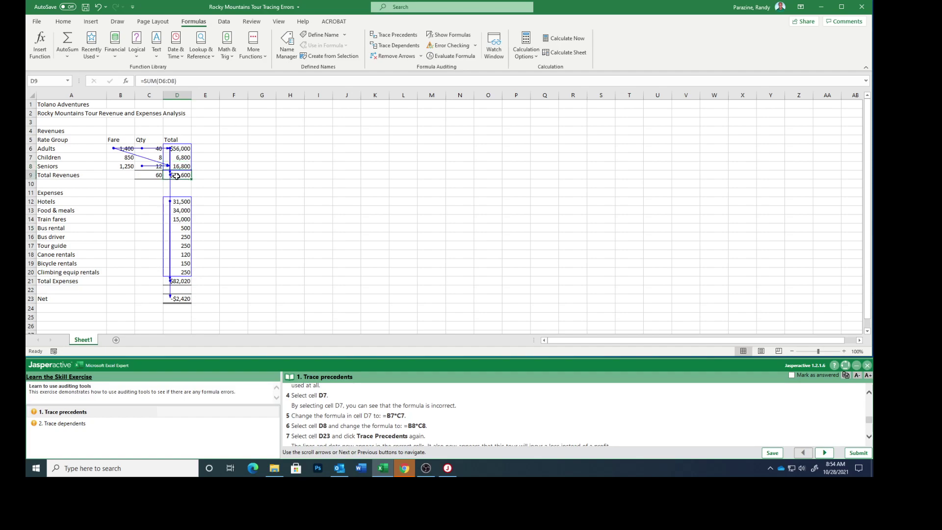
left_click(186, 166)
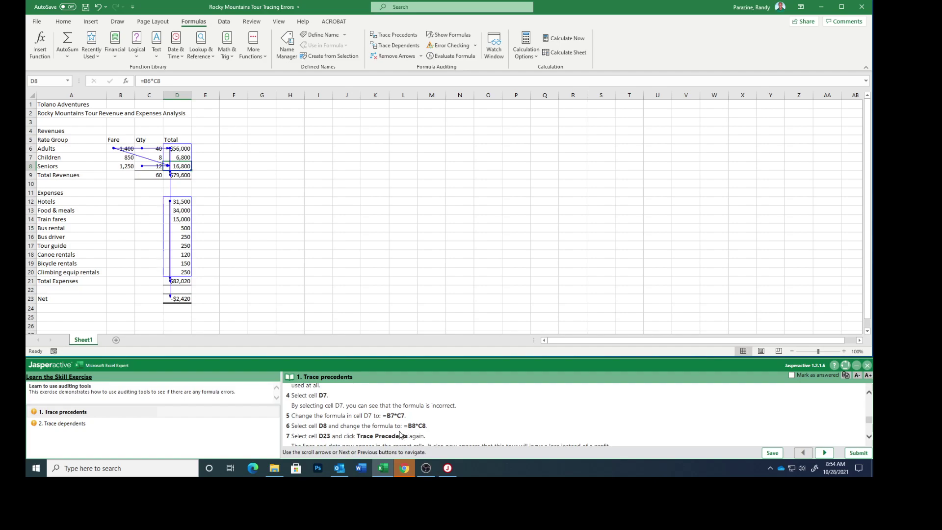
left_click(151, 81)
key("BackSpace")
type("8")
key("Return")
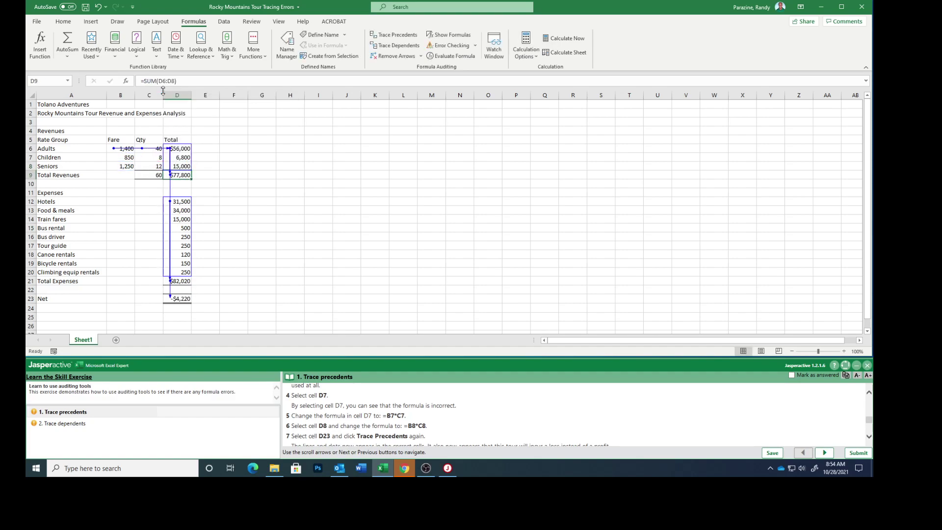
Trace the precedents of cell D23 again to refresh the arrows for the corrected formulas
scroll(466, 424, "down", 3)
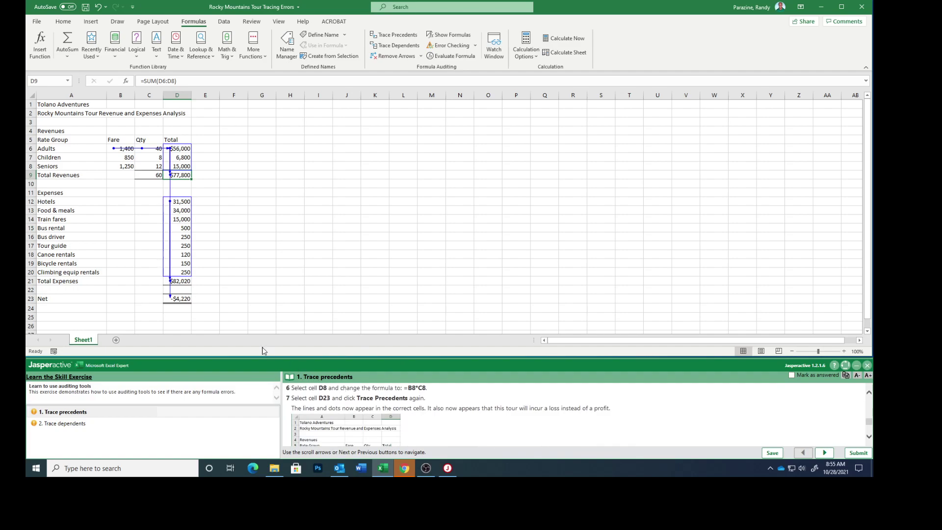
left_click(181, 304)
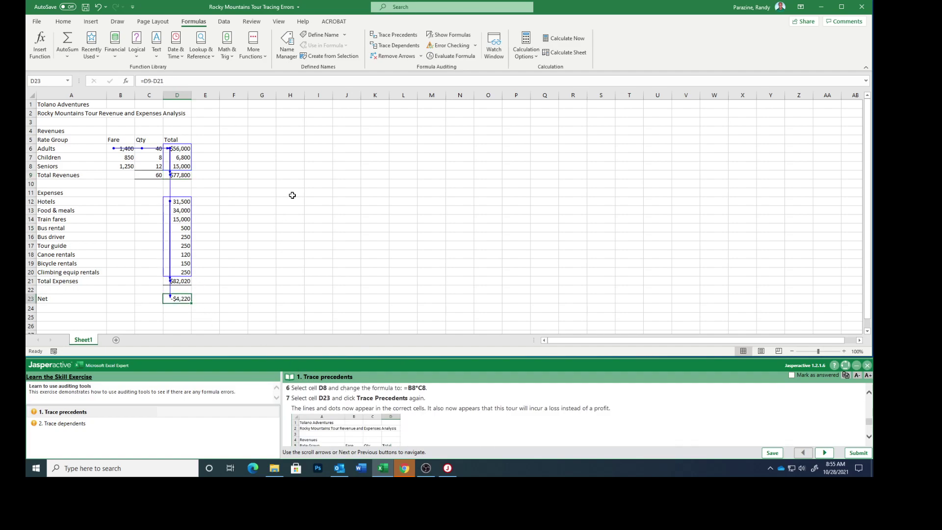
left_click(398, 34)
Remove all the trace arrows from the worksheet
scroll(501, 424, "down", 1)
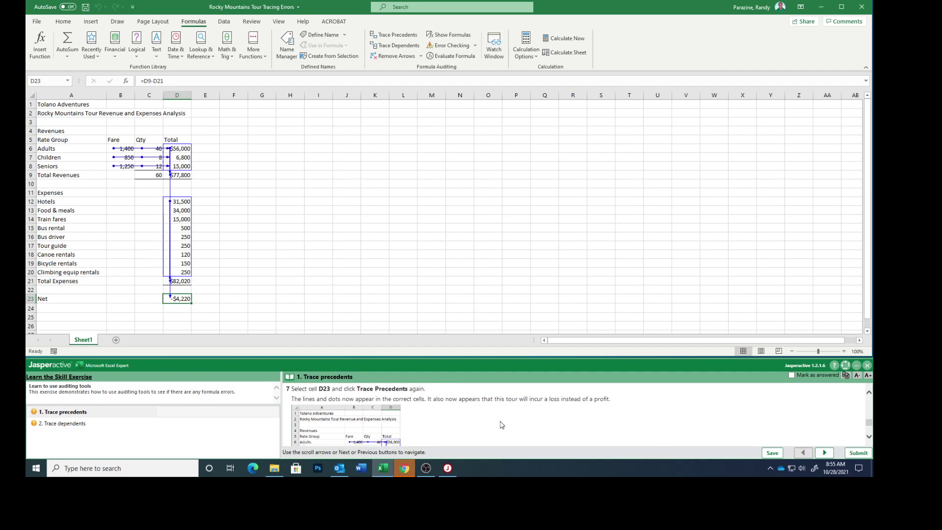
scroll(502, 425, "down", 2)
scroll(501, 425, "down", 3)
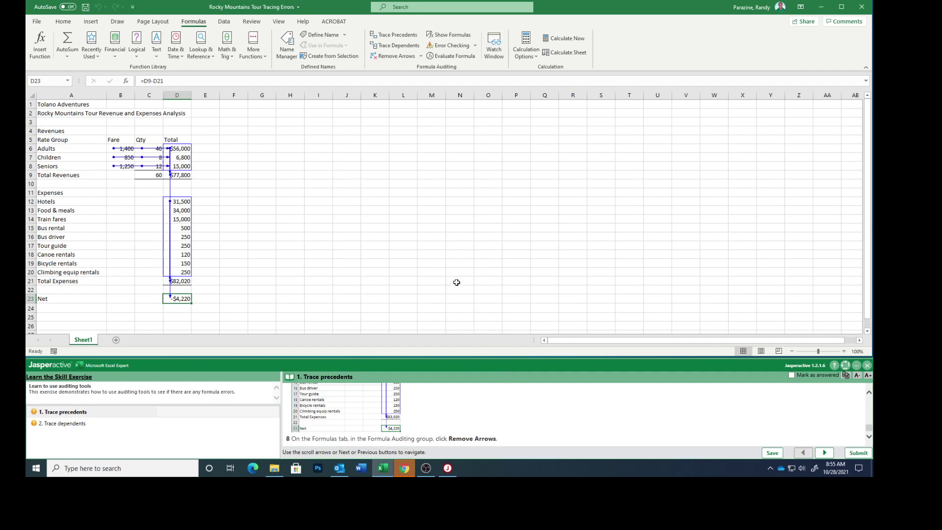
left_click(394, 56)
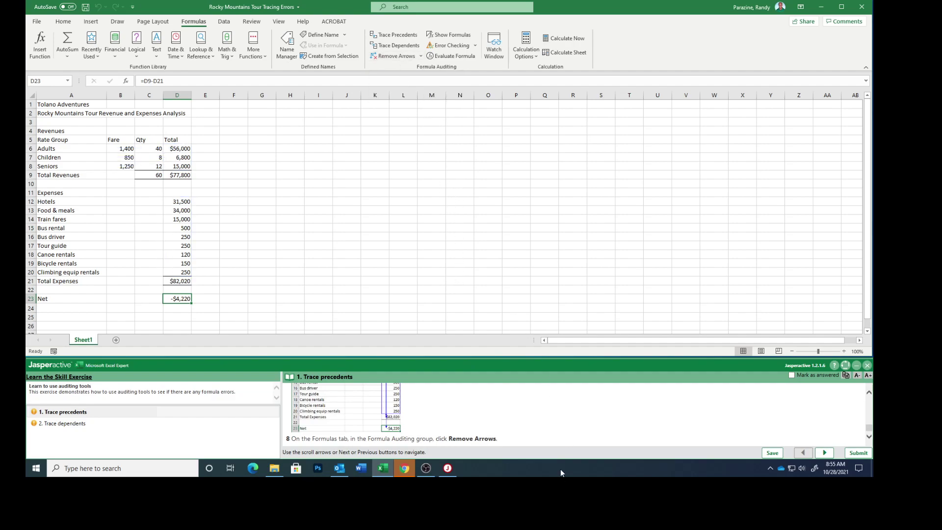
Mark the Trace precedents task as answered and go to the Trace dependents task
left_click(792, 375)
left_click(825, 452)
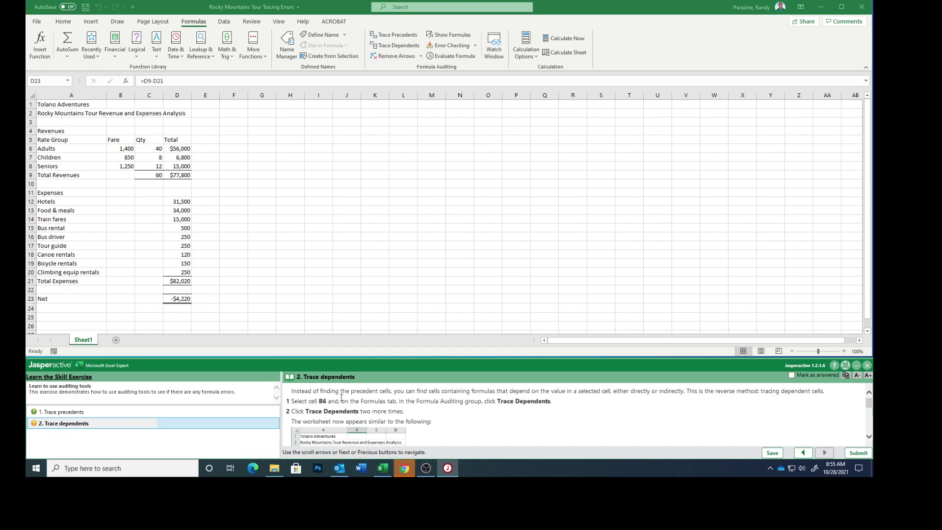
left_click(118, 148)
key("F2")
left_click(119, 148)
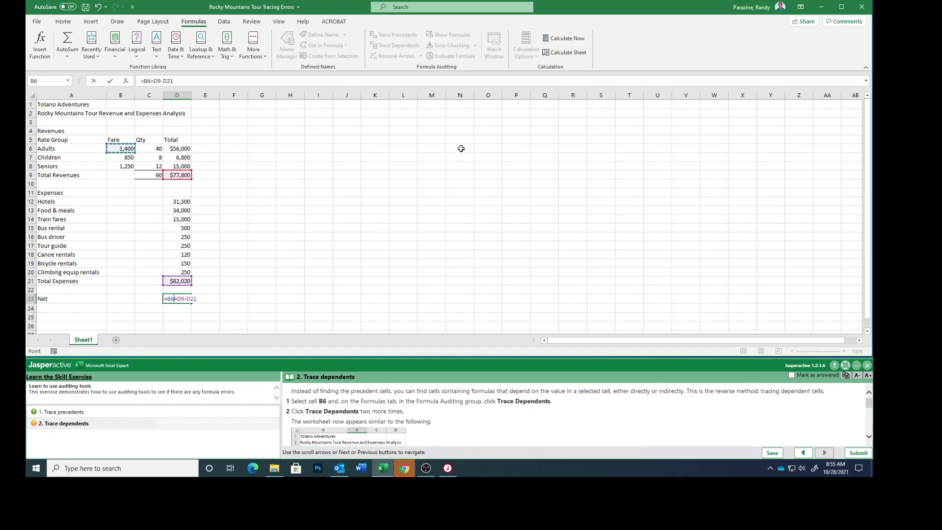
left_click(220, 150)
left_click(206, 148)
left_click(244, 157)
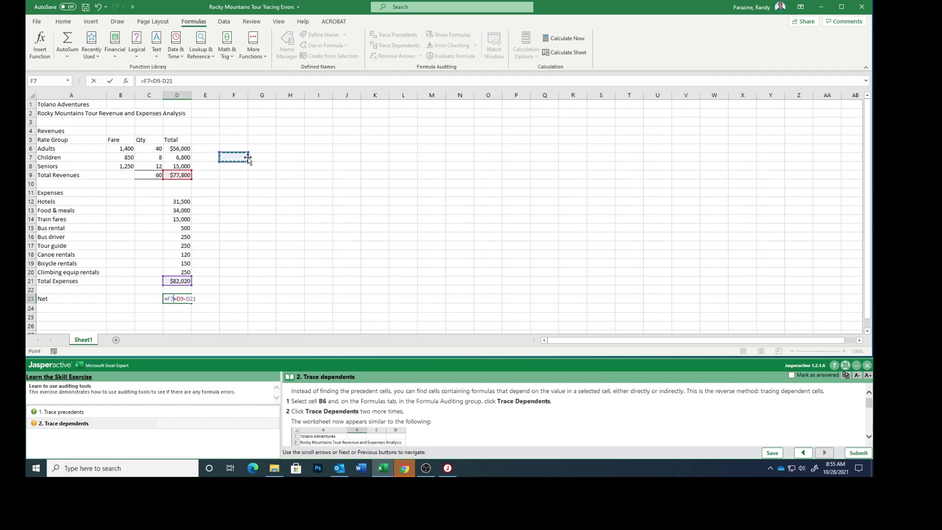
key("Escape")
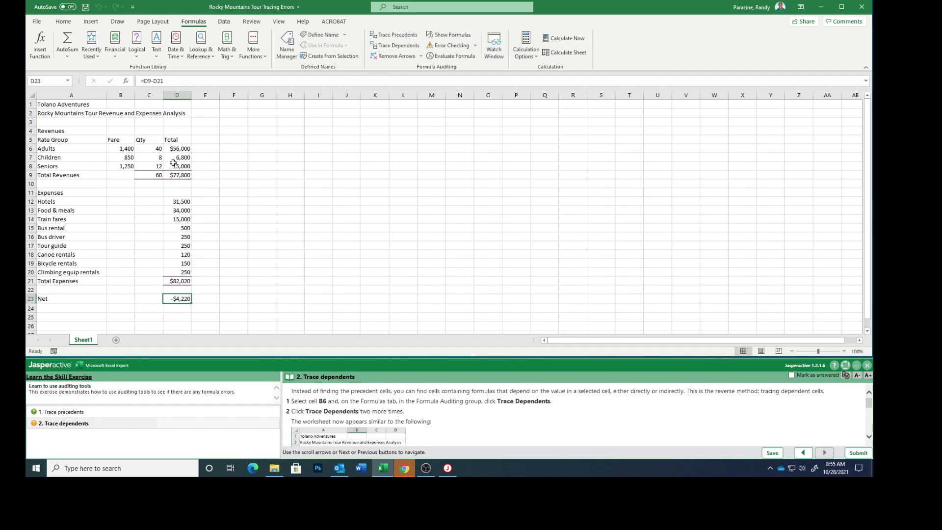
Trace three levels of dependents from the Adults fare in cell B6
left_click(120, 149)
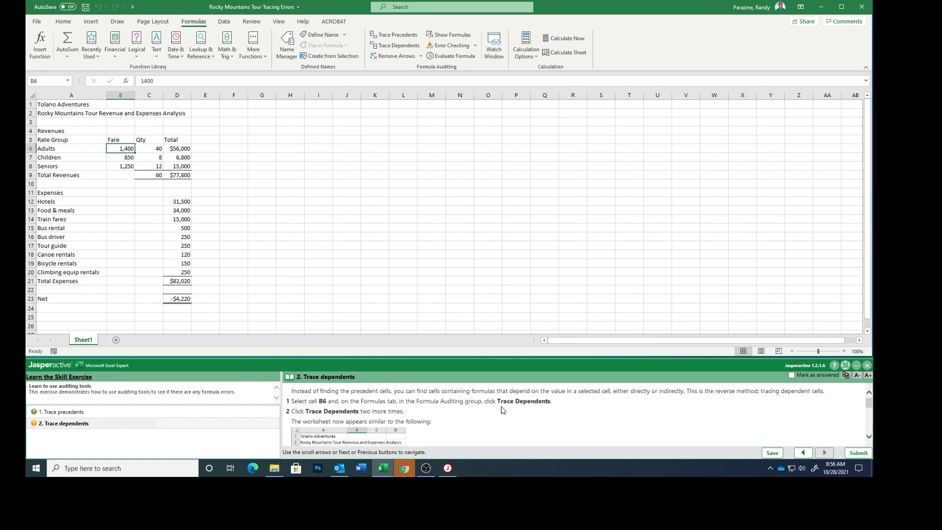
left_click(397, 46)
left_click(398, 46)
left_click(398, 45)
Compare the arrows with the enlarged reference picture in the instructions and check that cell D6 contains =B6*C6
scroll(456, 423, "down", 5)
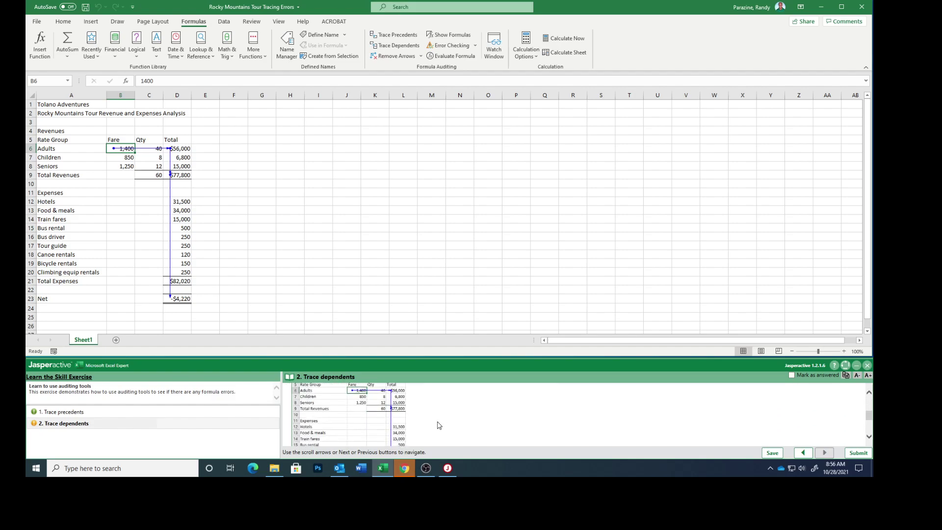
left_click(384, 425)
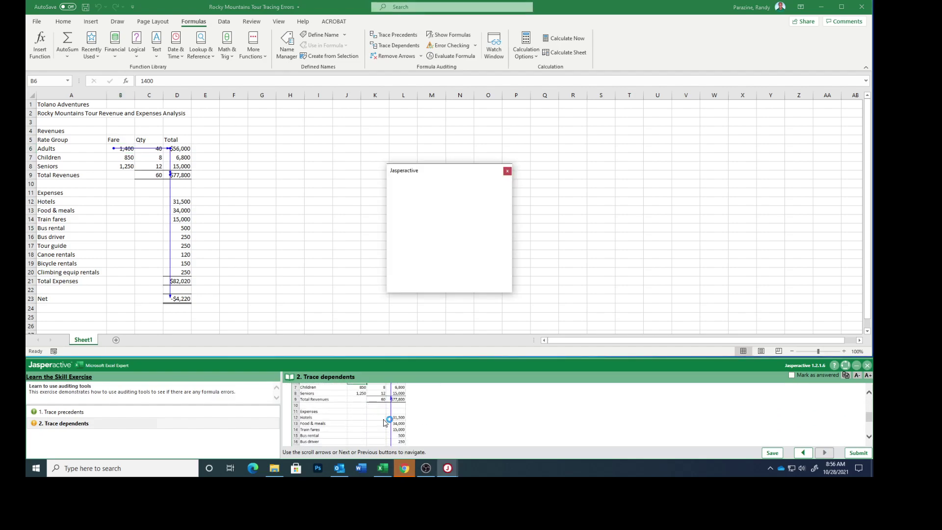
scroll(415, 425, "down", 3)
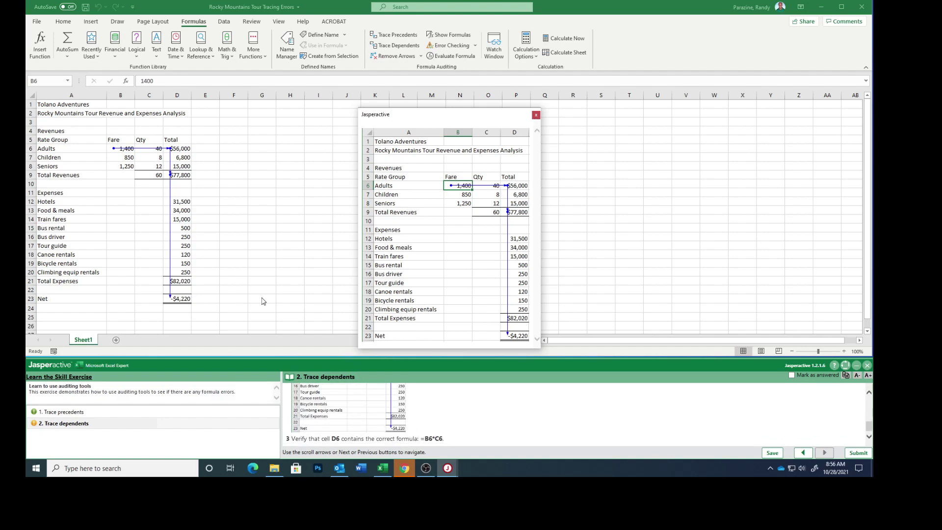
left_click(177, 148)
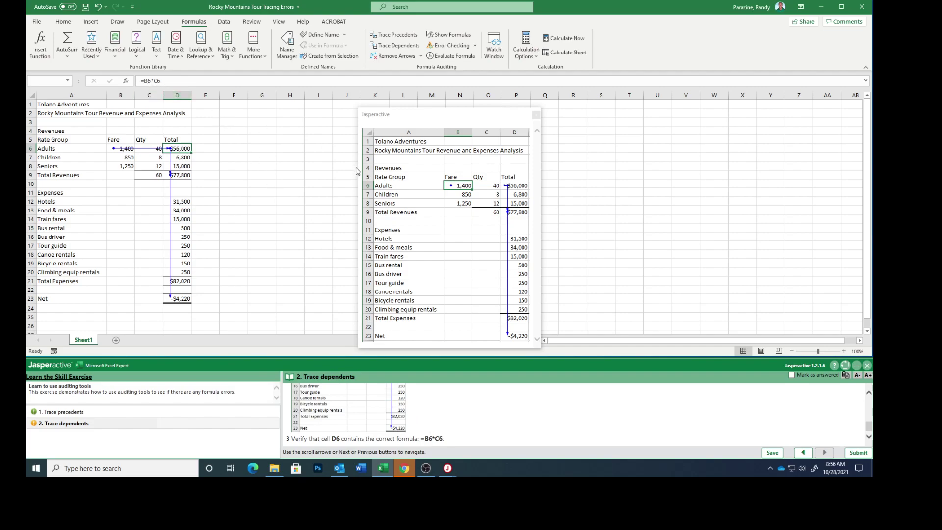
left_click(536, 117)
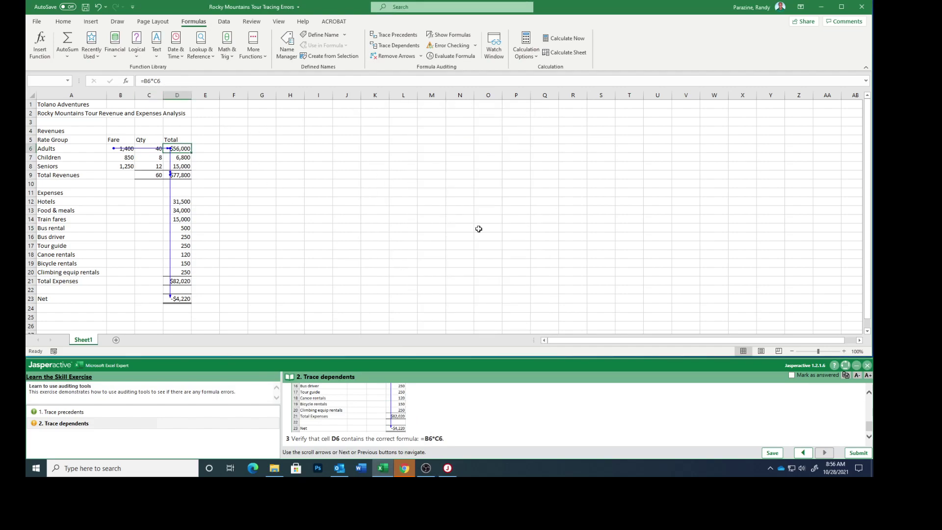
Mark the Trace dependents task as answered and submit the exercise results for scoring
left_click(792, 376)
left_click(854, 454)
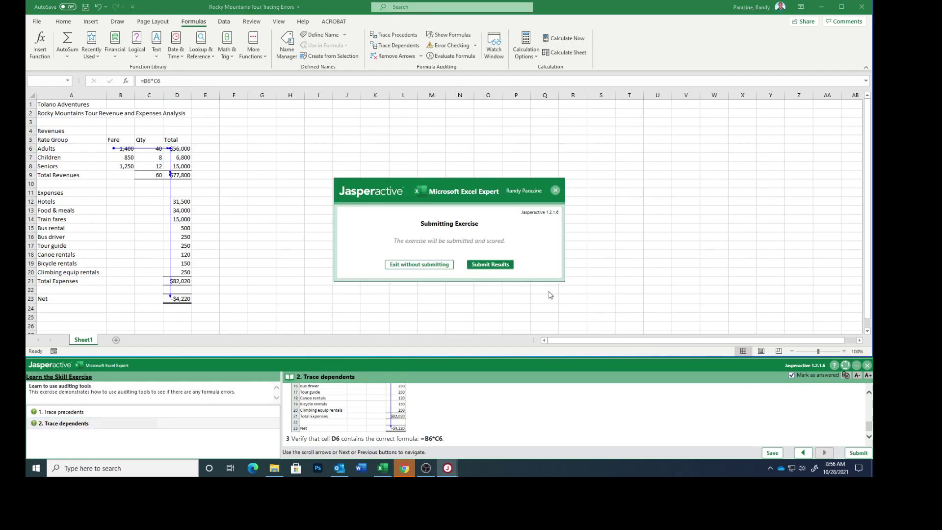
left_click(491, 265)
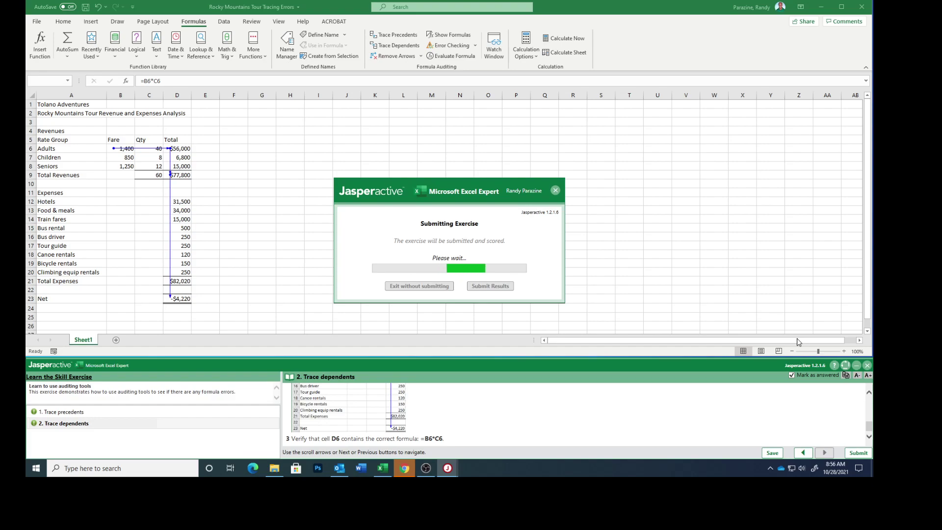